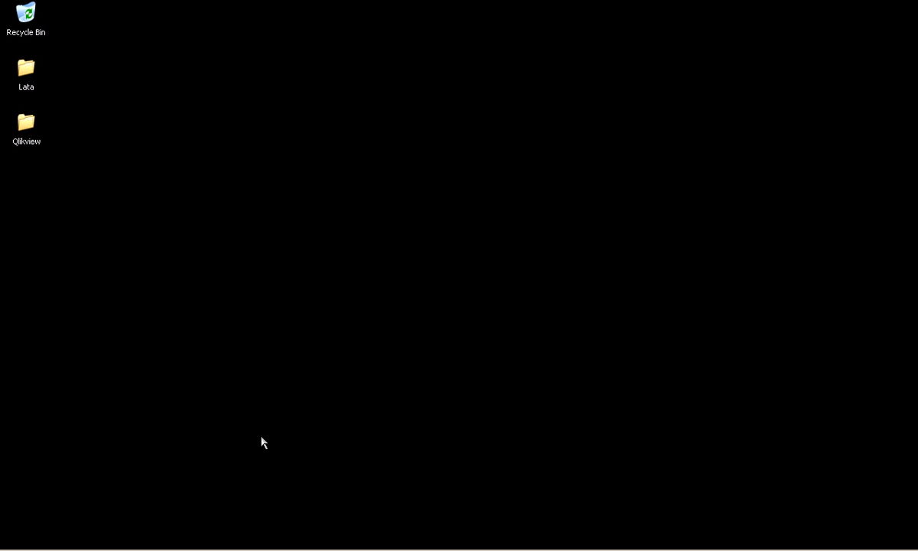
Switch to Sphinx Léxica and move the Vinho and Feminino labels below their markers on the correspondence map.
click(174, 541)
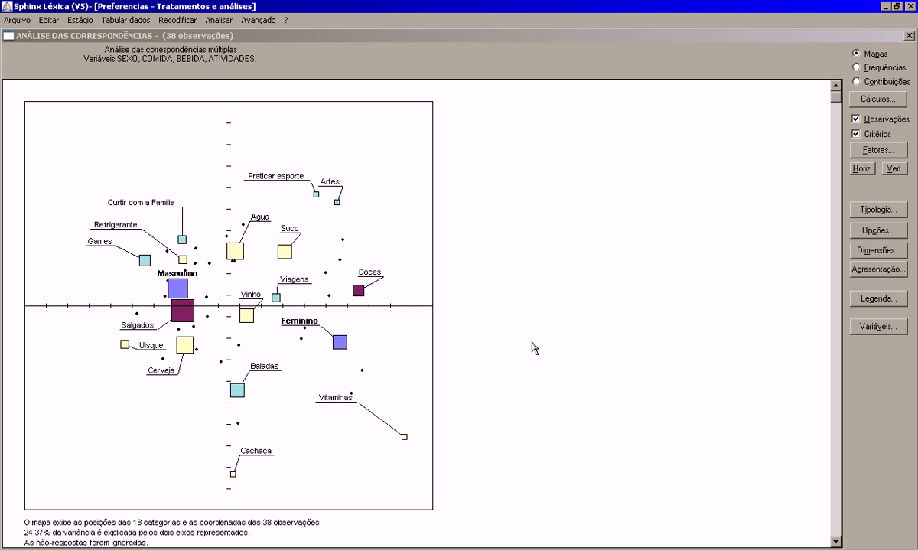
drag(253, 297, 372, 348)
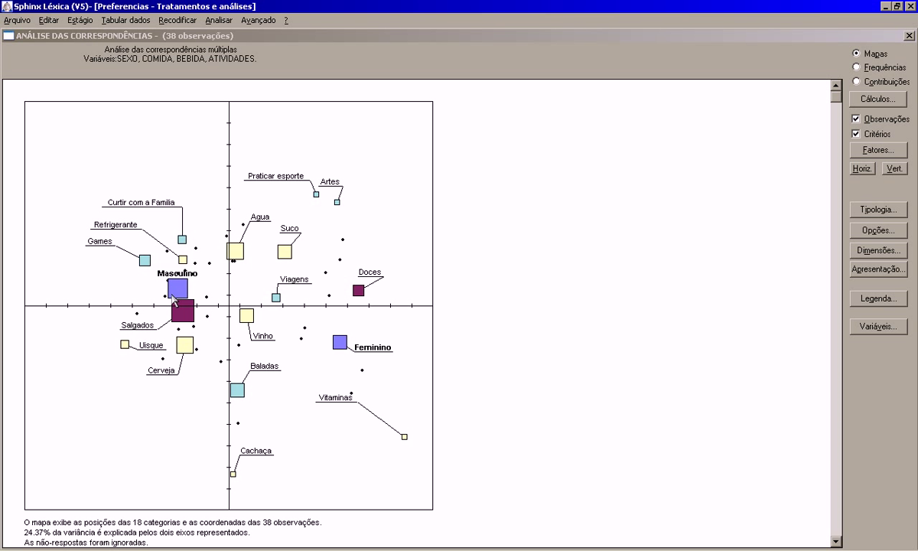
Rerun the multiple correspondence analysis with IDADE and ESTADO CIVIL added to SEXO, COMIDA, BEBIDA and ATIVIDADES.
click(249, 21)
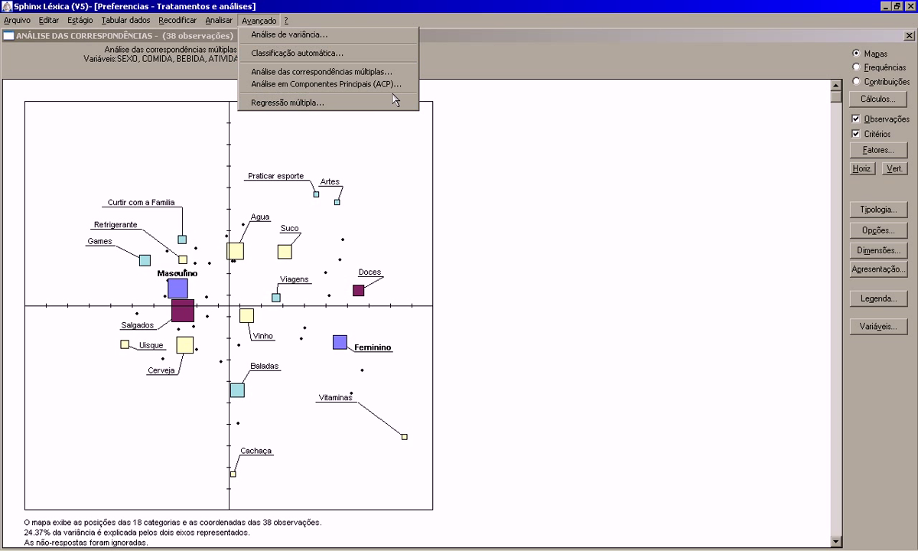
click(360, 71)
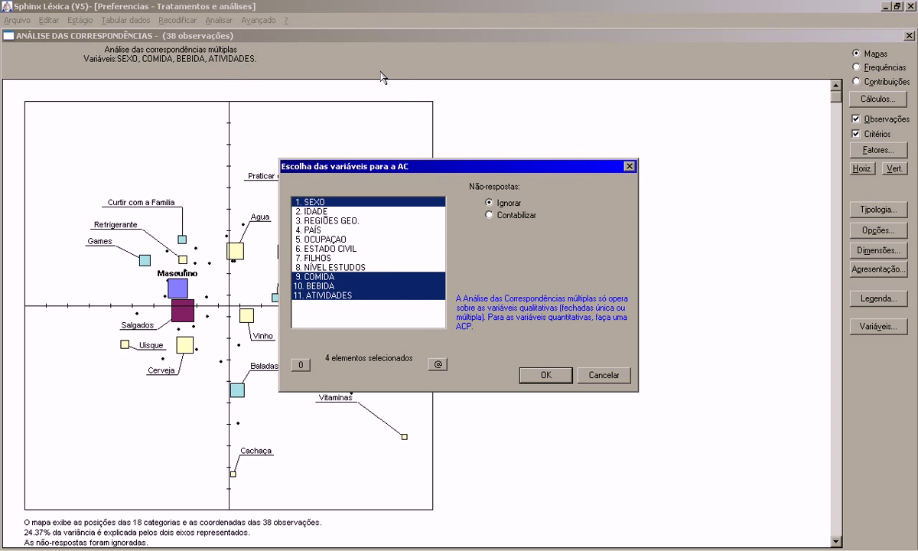
click(334, 212)
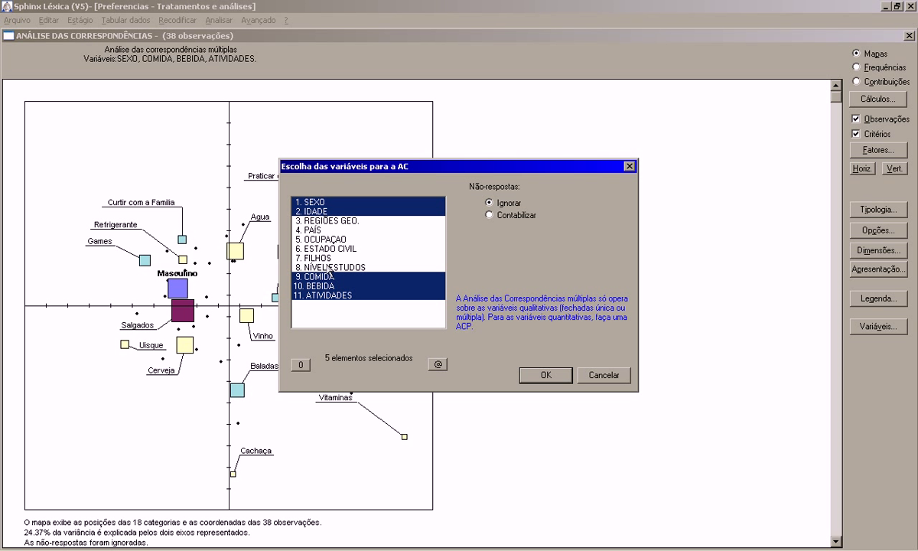
click(325, 249)
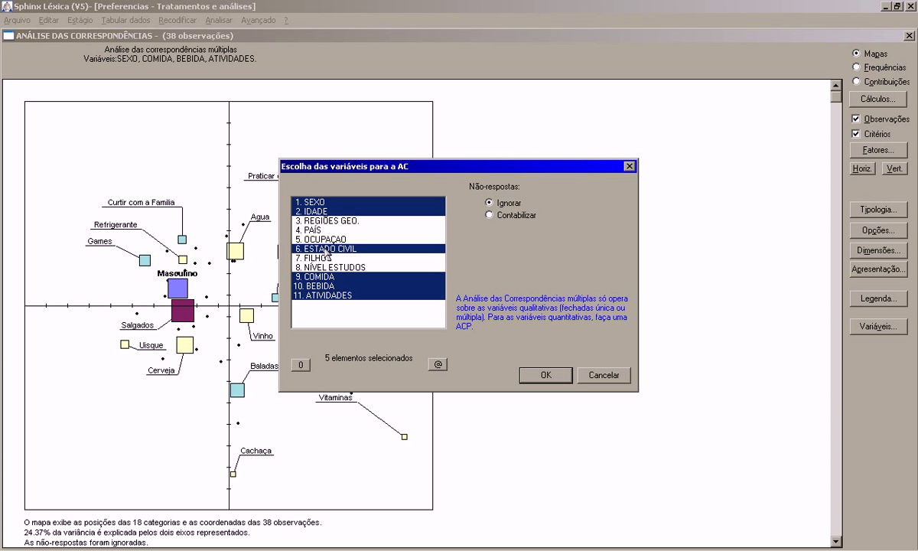
click(546, 375)
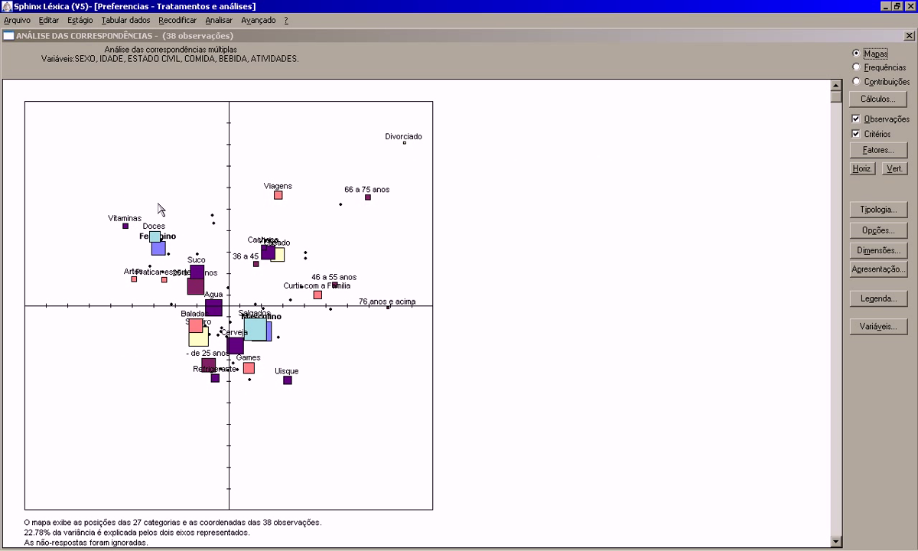
Pull the Vitaminas, Doces, Feminino, Artes, Praticar esporte, Suco and 25 a 35 anos labels away from their markers so they do not overlap.
drag(118, 218, 93, 192)
drag(151, 229, 130, 181)
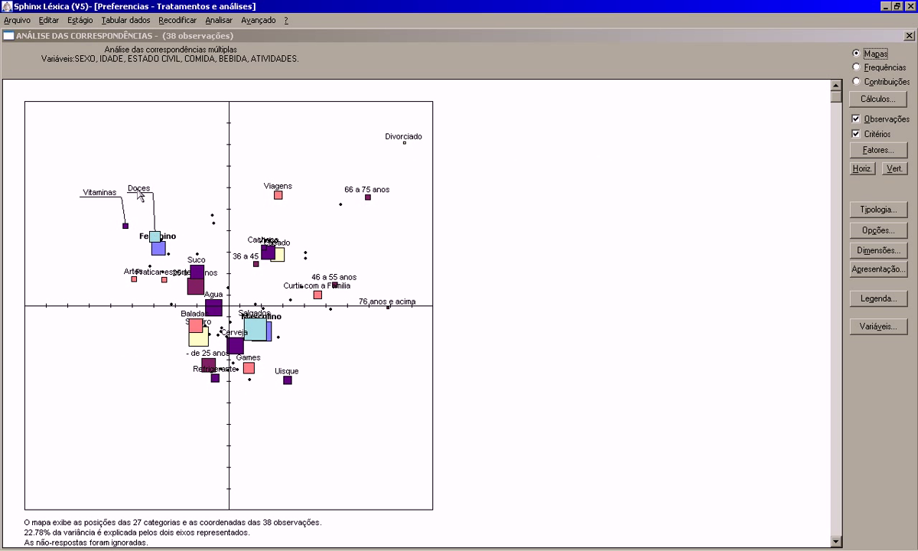
drag(135, 224, 96, 284)
drag(142, 254, 121, 326)
drag(196, 260, 187, 233)
drag(187, 274, 130, 260)
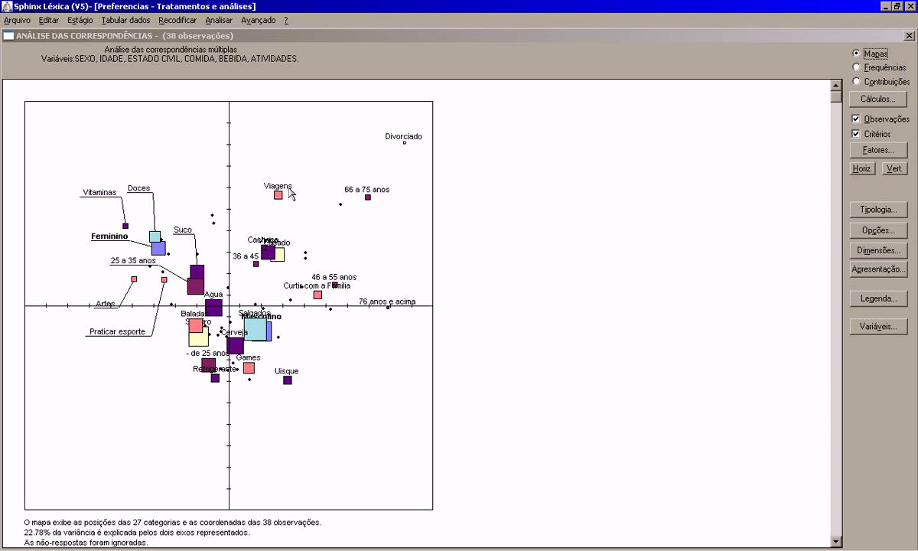
Spread out the Viagens, 66 a 75 anos, Divorciado, Cachaça, Vinho, Casado, 36 a 45 anos and 46 a 55 anos labels.
drag(289, 189, 301, 160)
drag(364, 193, 364, 176)
drag(399, 137, 382, 132)
drag(271, 242, 242, 215)
click(265, 243)
drag(239, 256, 247, 290)
drag(322, 280, 364, 259)
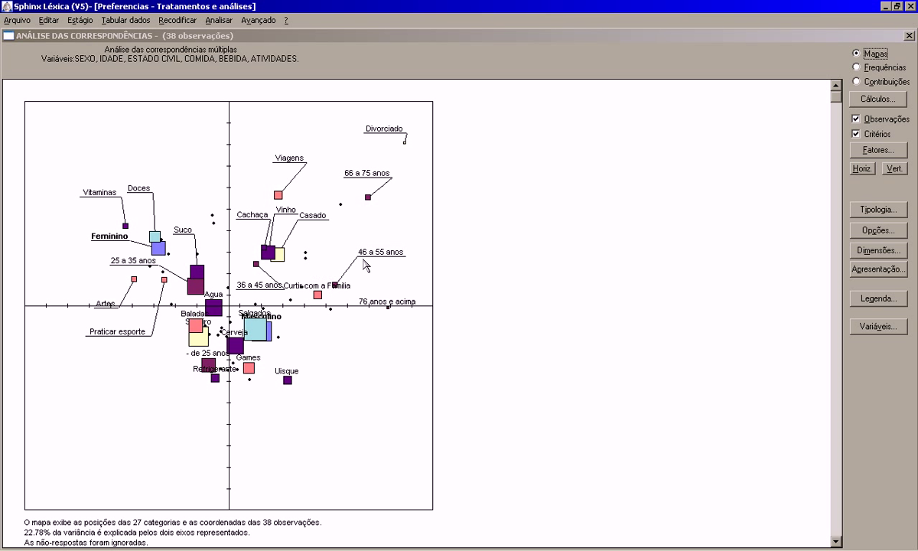
Move the Curtir com a Familia, 76 anos e acima, Uisque, Games, Refrigerante and - de 25 anos labels clear of the markers.
drag(311, 285, 341, 346)
drag(387, 302, 392, 329)
drag(285, 371, 308, 398)
drag(248, 358, 267, 403)
drag(226, 375, 189, 411)
drag(220, 358, 150, 368)
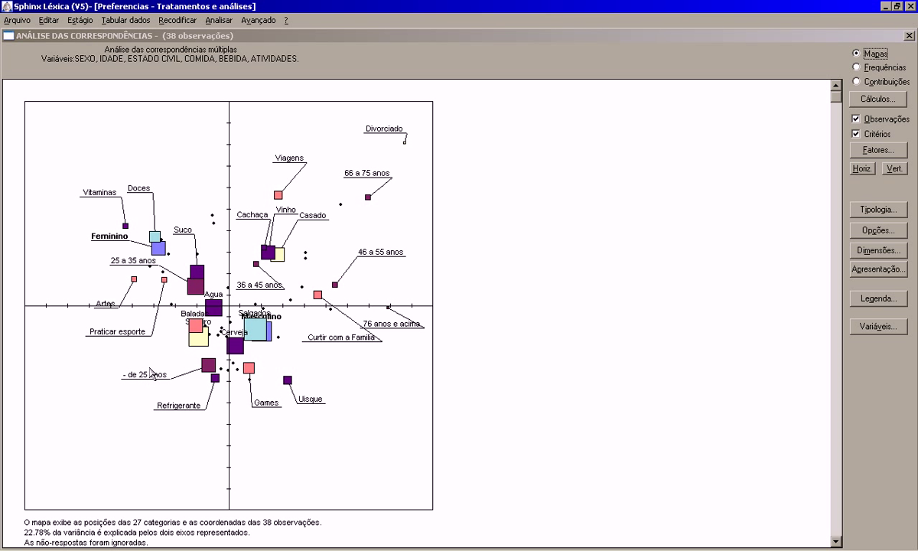
Separate the overlapping Baladas, Solteiro, Cerveja and Salgados labels near the centre of the map.
drag(192, 320, 154, 348)
drag(227, 331, 265, 350)
mouse_move(256, 314)
mouse_down()
mouse_move(253, 289)
mouse_move(307, 310)
mouse_move(245, 292)
mouse_move(290, 309)
mouse_move(268, 301)
mouse_up()
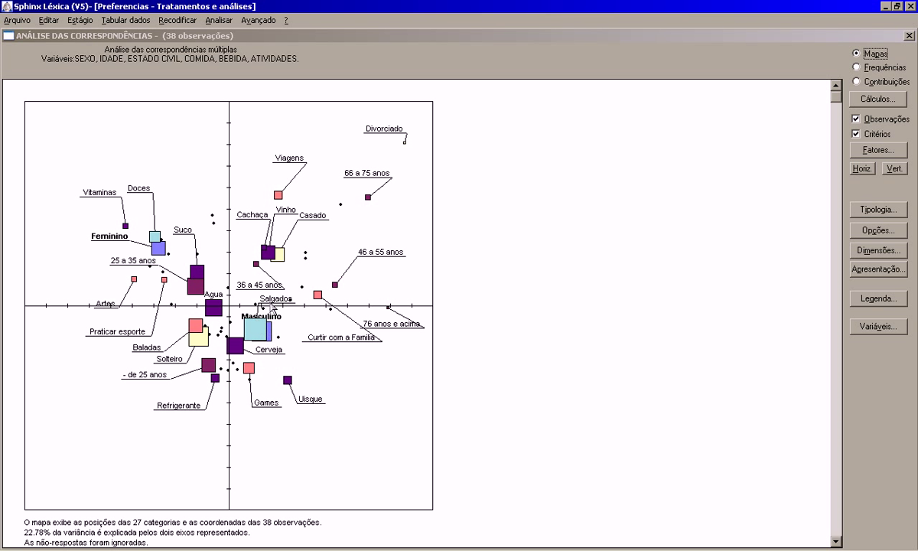
mouse_move(274, 299)
mouse_down()
mouse_move(243, 286)
mouse_move(241, 294)
mouse_move(252, 309)
mouse_move(287, 298)
mouse_up()
click(255, 305)
Fine-tune the positions of the - de 25 anos, Refrigerante, Agua, 76 anos e acima, Casado and Cachaça labels.
drag(164, 382, 175, 386)
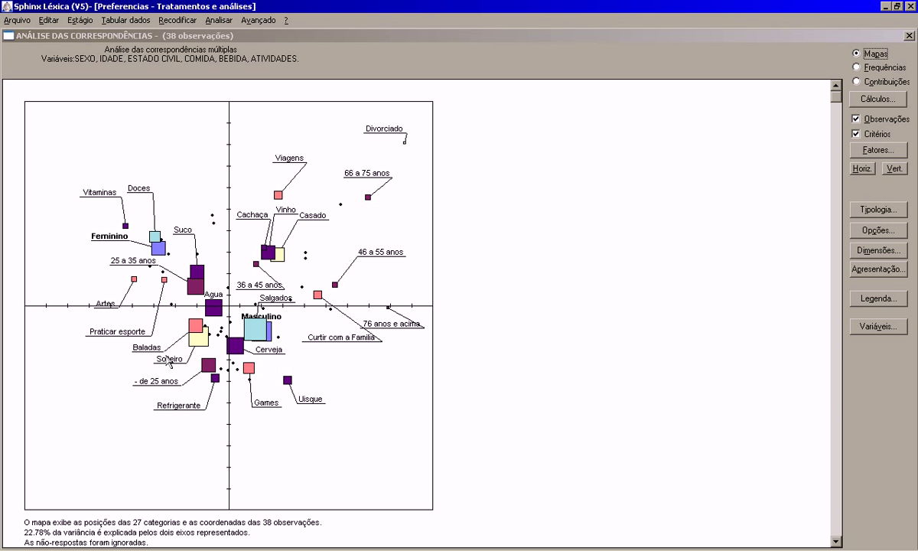
drag(176, 406, 181, 404)
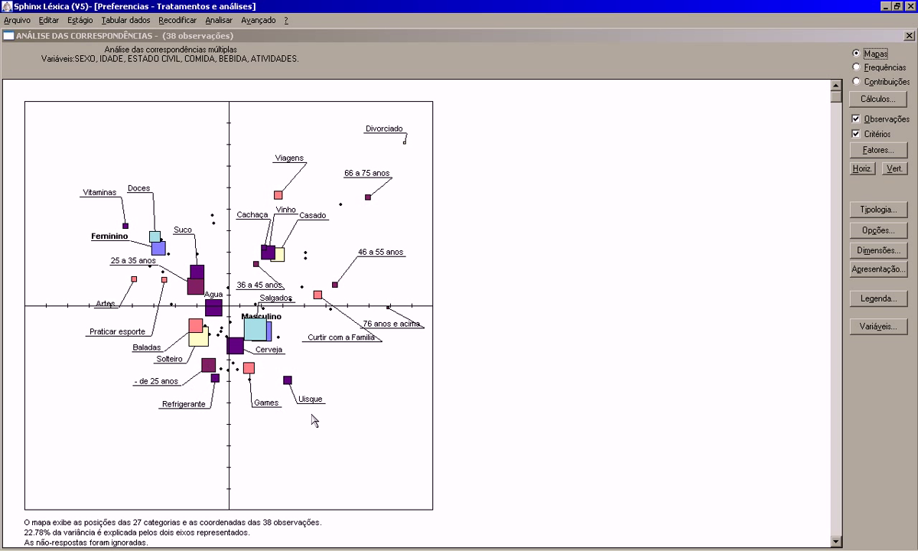
drag(213, 293, 217, 274)
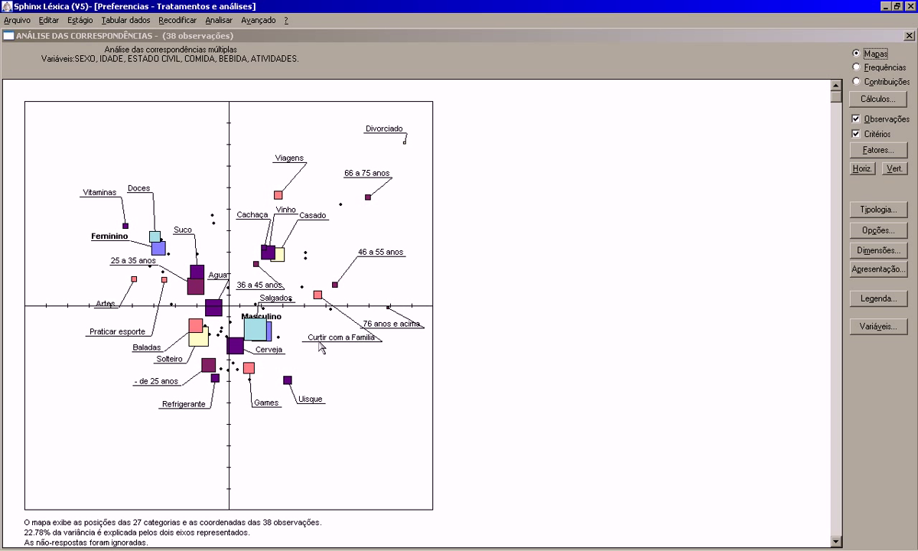
drag(384, 308, 375, 291)
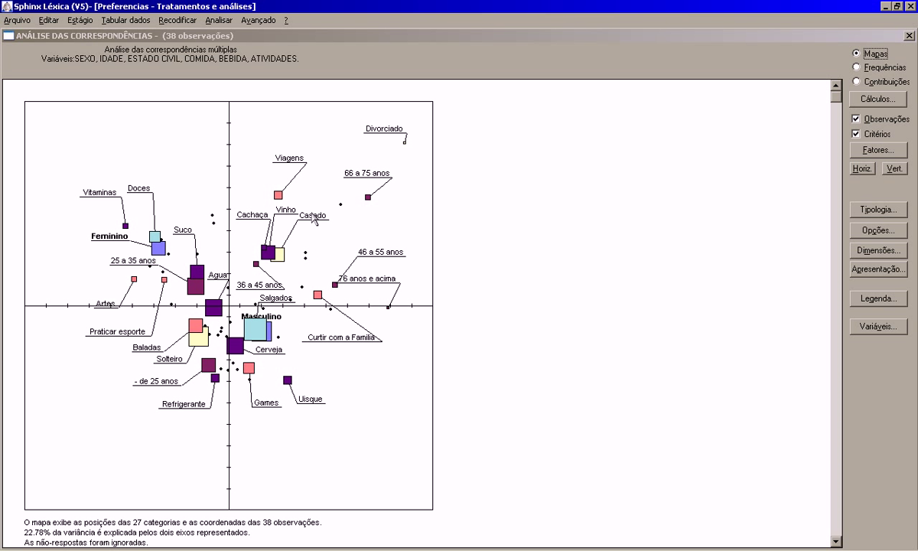
drag(298, 210, 309, 224)
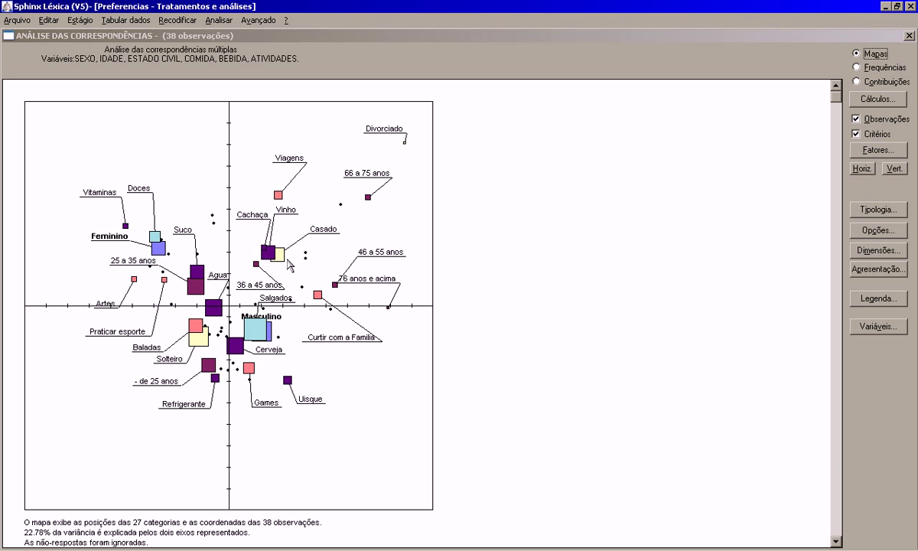
drag(258, 220, 249, 217)
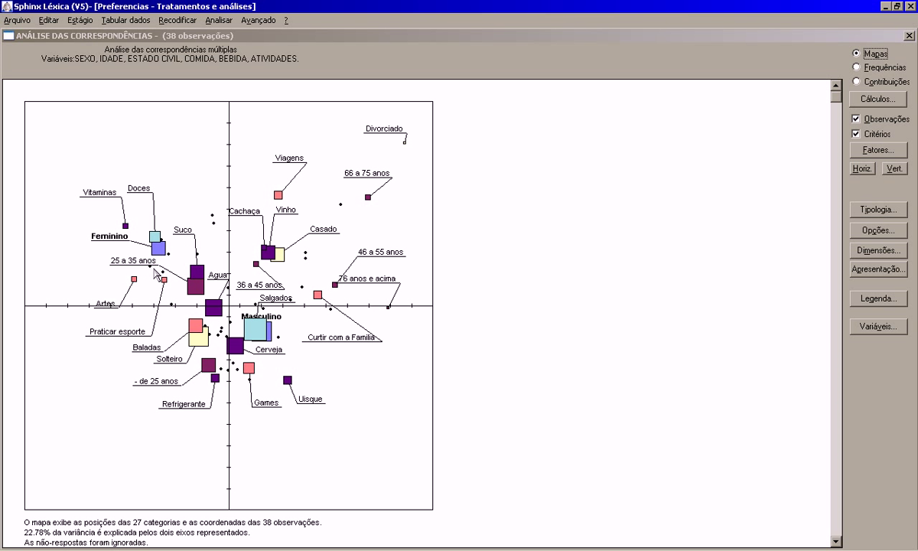
Reposition the Artes, Praticar esporte, Vitaminas, Doces and Suco labels farther from their markers.
mouse_move(105, 309)
mouse_down()
mouse_move(84, 295)
mouse_move(108, 306)
mouse_move(92, 318)
mouse_up()
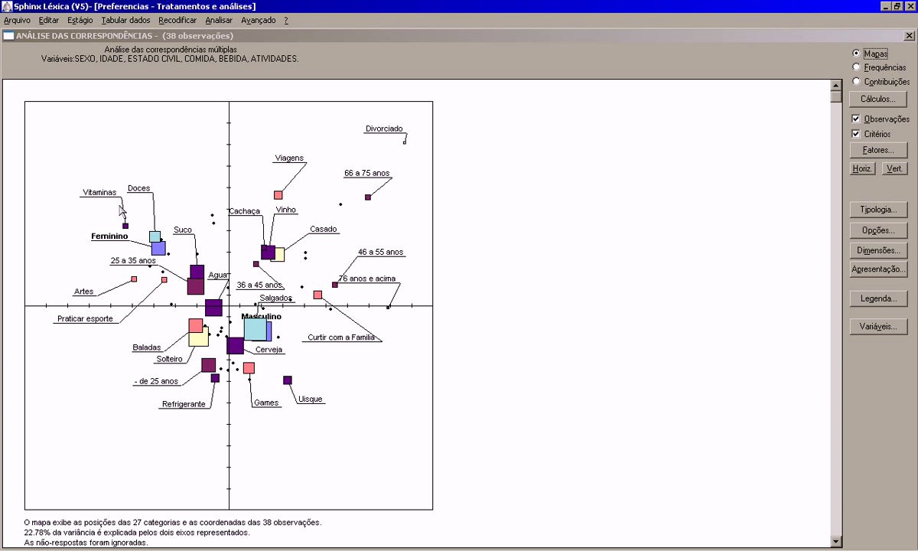
drag(101, 190, 83, 205)
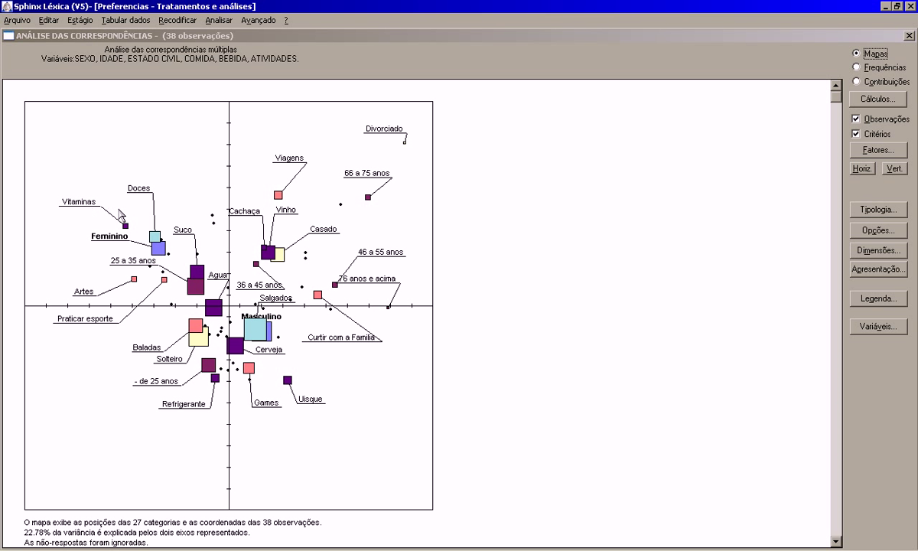
drag(130, 186, 97, 187)
mouse_move(170, 229)
mouse_down()
mouse_move(176, 201)
mouse_move(171, 211)
mouse_up()
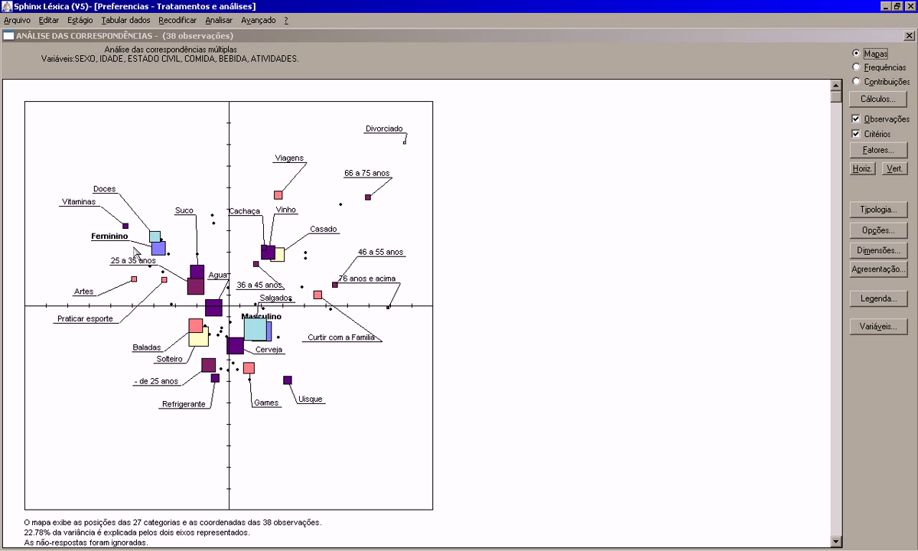
Rerun the multiple correspondence analysis with FILHOS added to the selected variables.
click(258, 21)
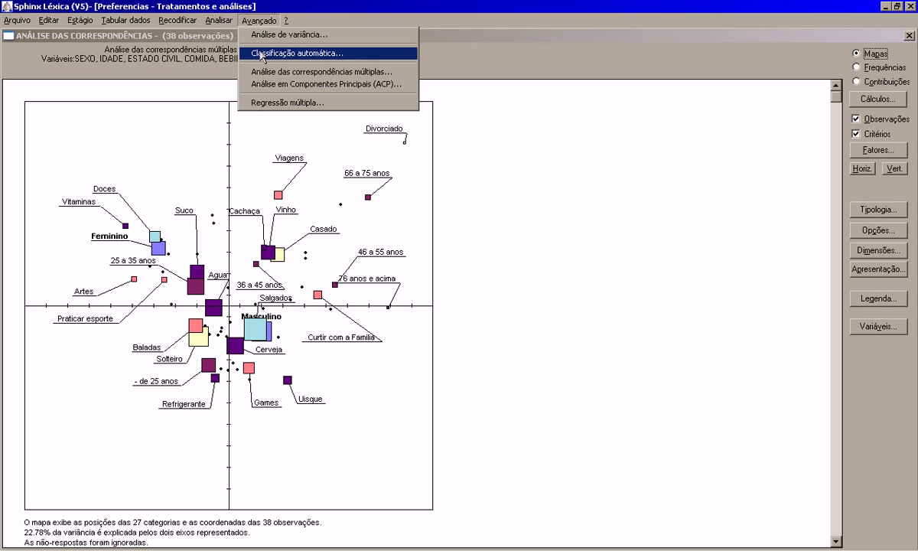
click(252, 69)
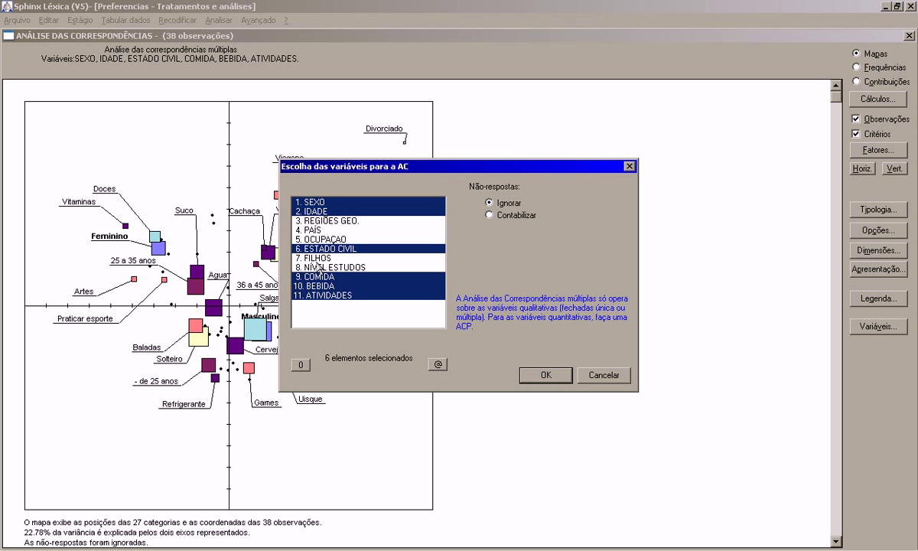
click(302, 258)
click(545, 374)
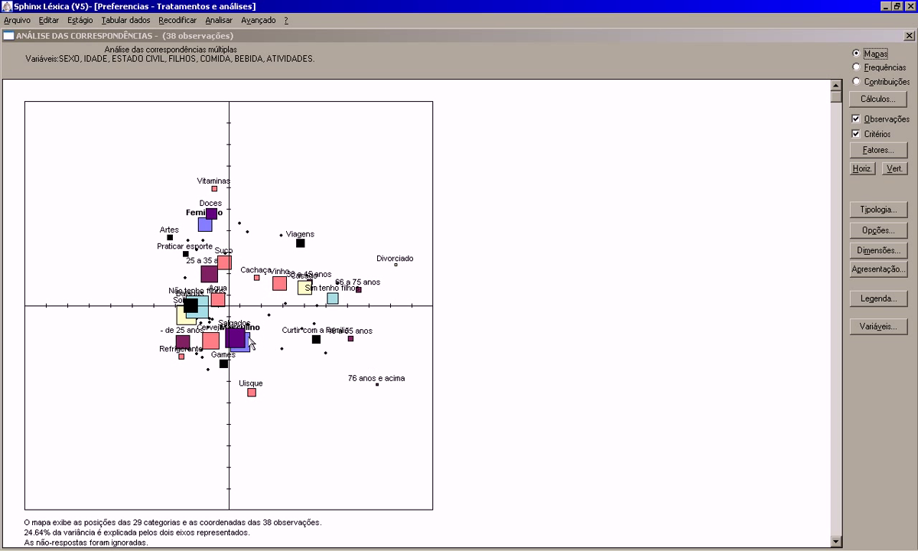
Move the Refrigerante, Games, Uisque, Curtir com a Familia, 46 a 55 anos and 76 anos e acima labels away from their markers.
drag(183, 349, 132, 384)
drag(226, 355, 191, 416)
drag(251, 383, 285, 419)
drag(290, 328, 305, 371)
drag(337, 330, 373, 320)
drag(376, 379, 383, 408)
drag(320, 372, 307, 375)
drag(383, 322, 388, 359)
Spread out the Divorciado, 66 a 75 anos, Sim tenho filhos, Viagens, Vinho, 36 a 45 anos, Cachaça and Casado labels.
drag(375, 284, 394, 234)
drag(337, 289, 341, 259)
drag(253, 253, 282, 199)
drag(280, 254, 258, 245)
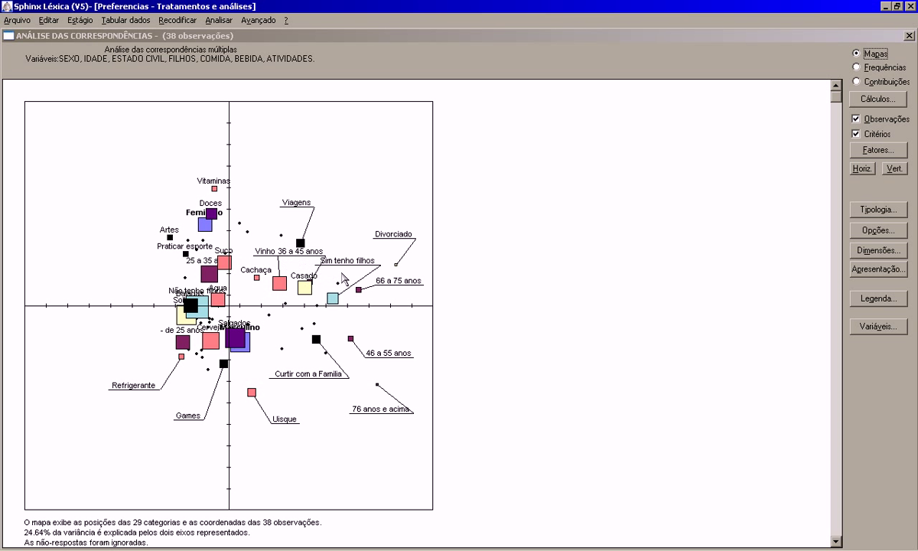
drag(304, 277, 330, 277)
drag(244, 270, 261, 297)
drag(325, 277, 264, 304)
Pull the Vitaminas, Doces, Feminino, Artes, Praticar esporte, 25 a 35 anos and Não tenho filhos labels out from the crowded markers.
drag(203, 207, 185, 163)
drag(190, 211, 115, 225)
drag(170, 247, 110, 280)
drag(188, 260, 99, 314)
drag(184, 291, 98, 348)
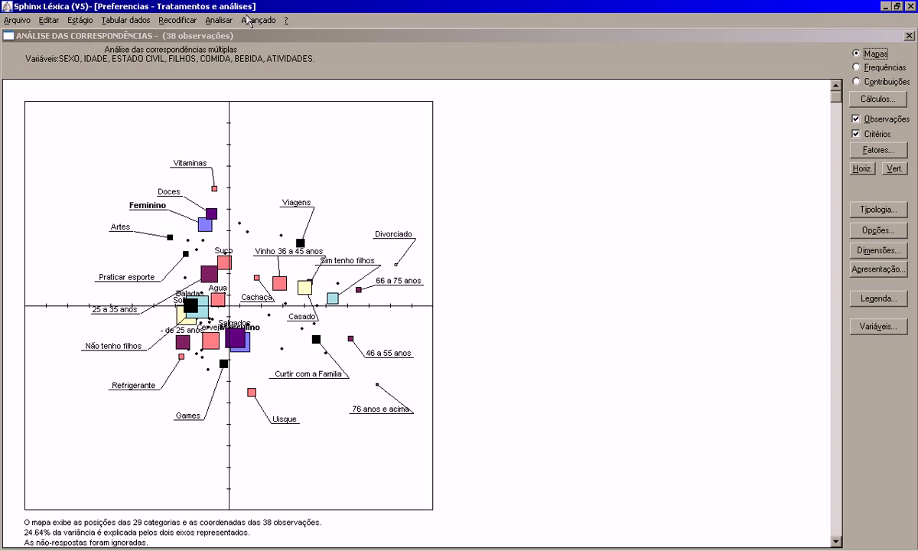
View the program's About information and close it.
click(287, 21)
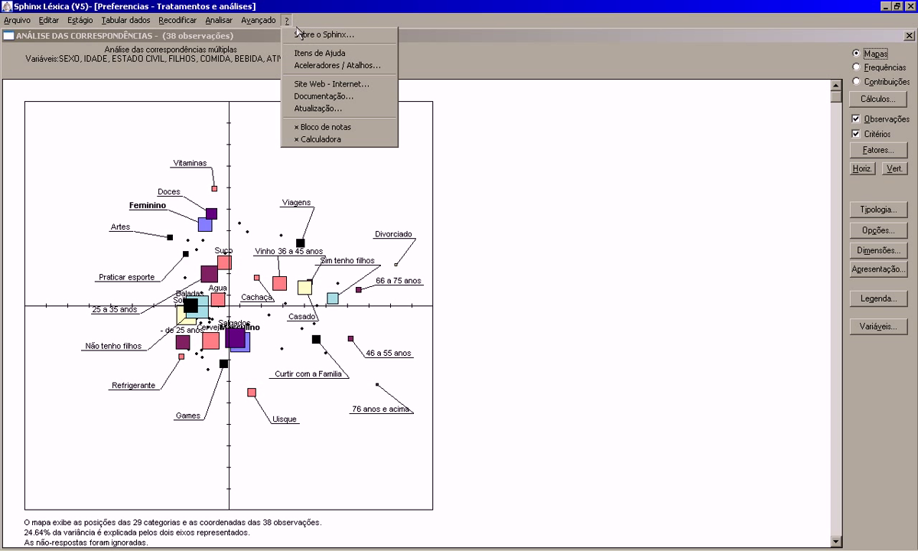
click(307, 33)
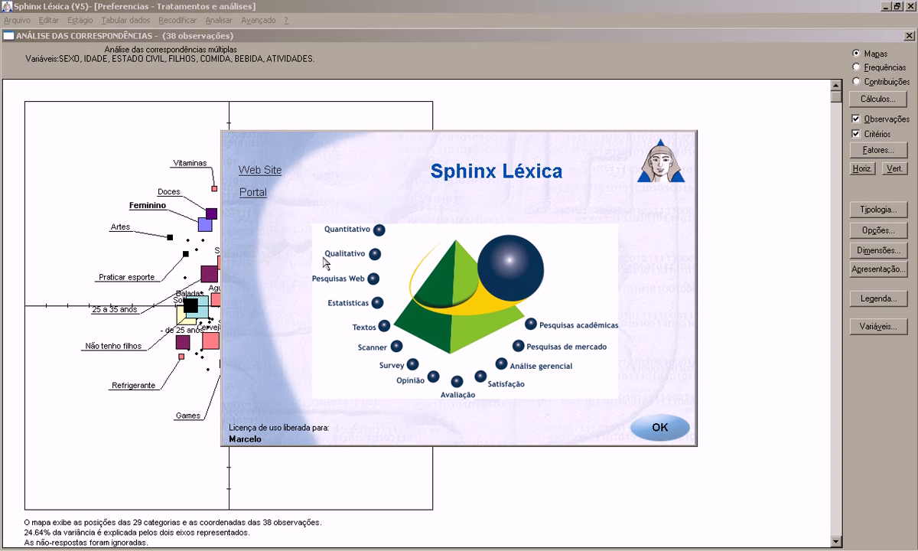
click(660, 430)
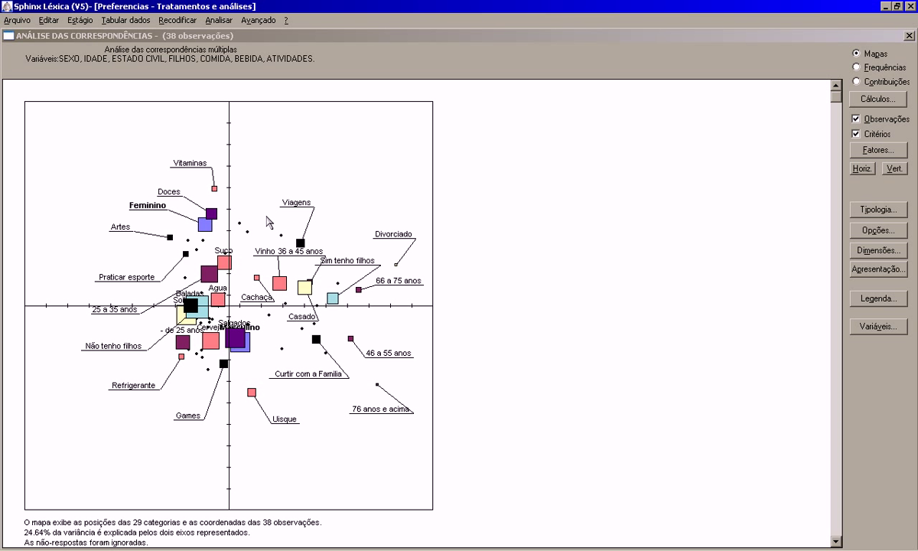
Adjust the Viagens, Divorciado and Sim tenho filhos labels and separate the 36 a 45 anos label from Vinho.
drag(287, 201, 267, 201)
drag(395, 244, 375, 229)
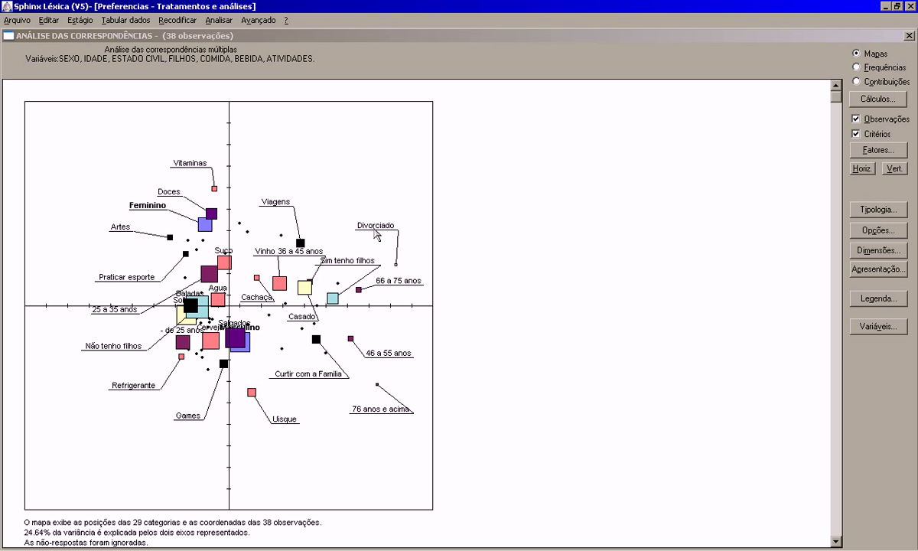
drag(265, 254, 261, 235)
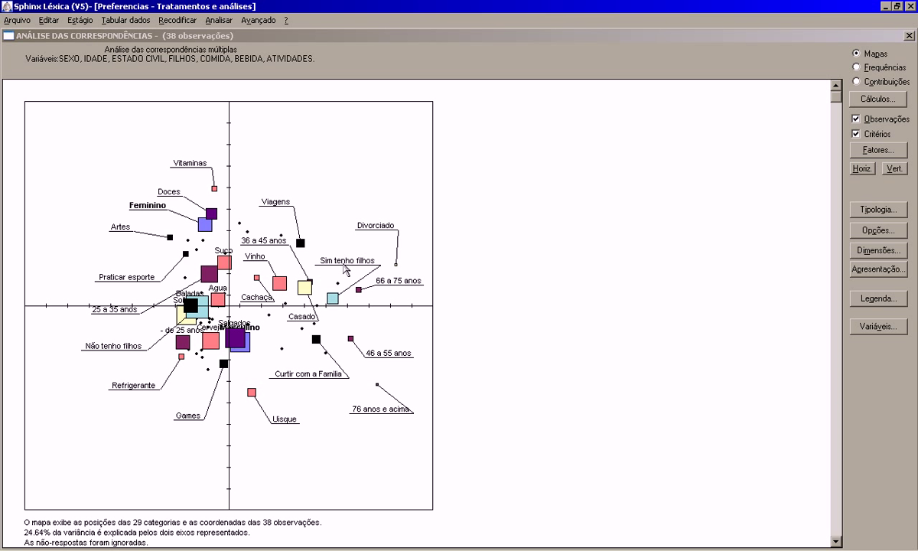
drag(324, 254, 315, 247)
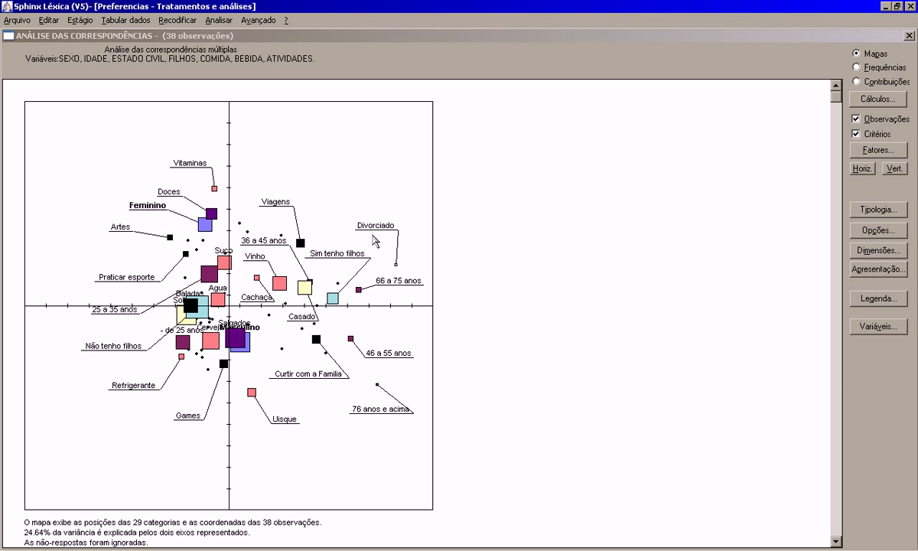
drag(366, 223, 384, 222)
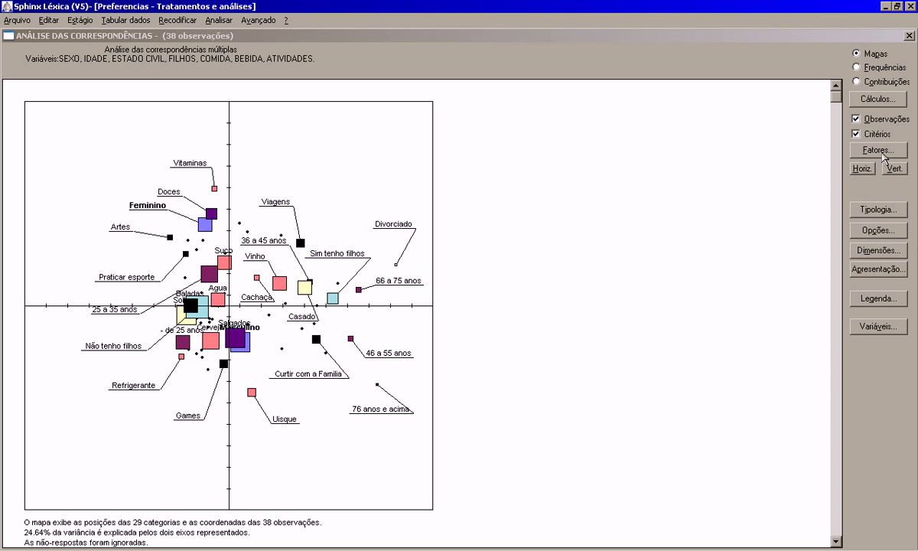
Turn on the display of explained variance percentages (Exibir os percentuais de variância explicada) on the correspondence map.
click(872, 230)
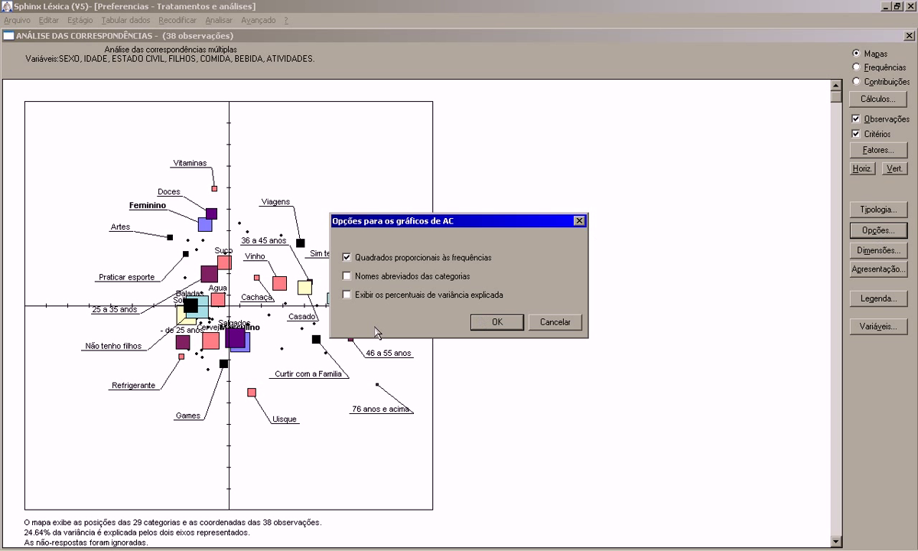
click(349, 295)
click(488, 328)
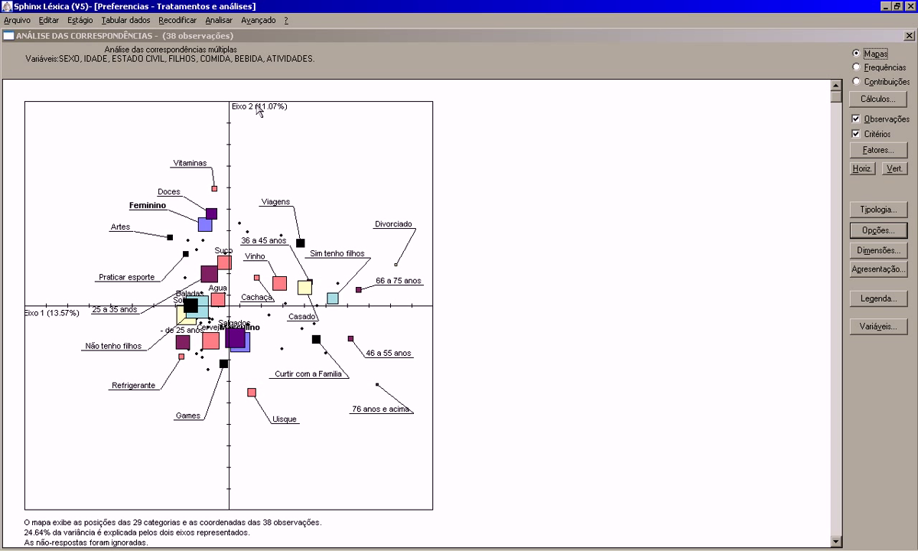